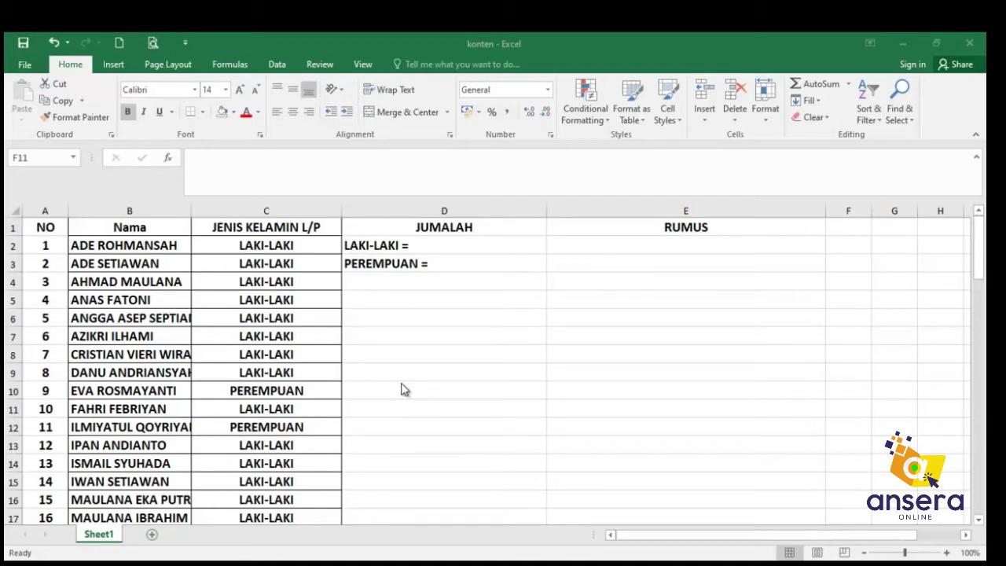
Step: Enter =COUNTIF(C2:C73;"LAKI-LAKI") in E2 so it counts the 63 male entries
click(586, 248)
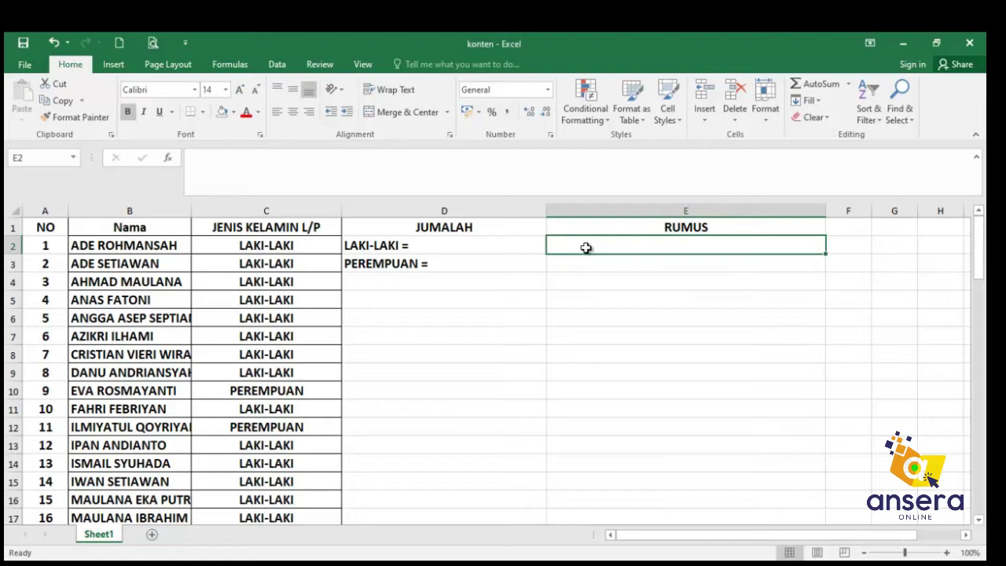
text(=)
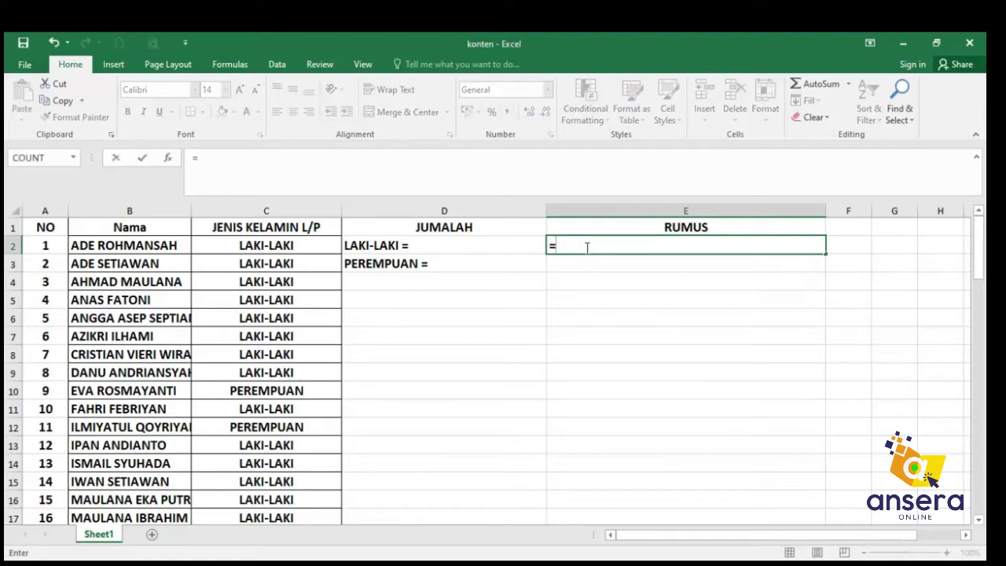
text(COUNT)
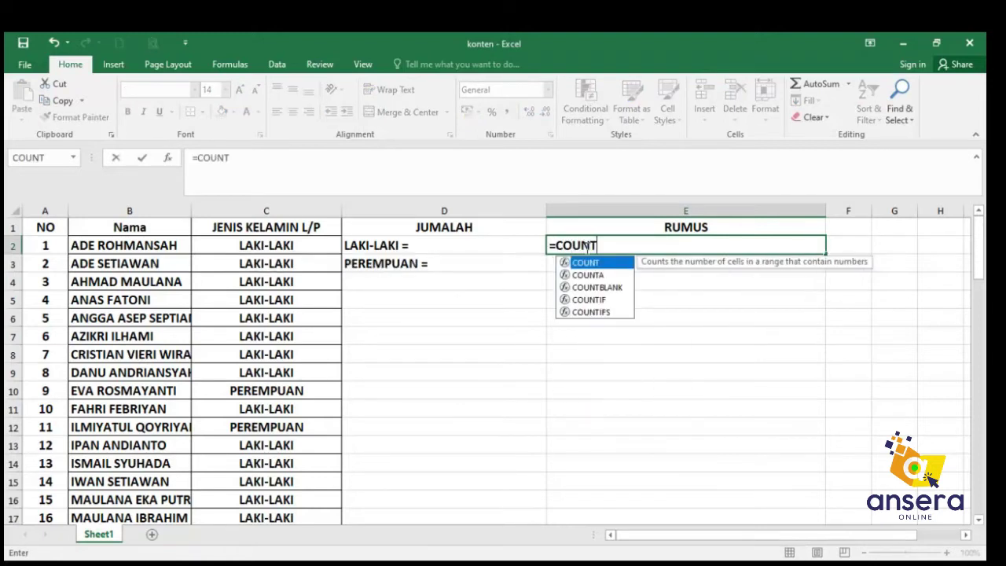
text(IF)
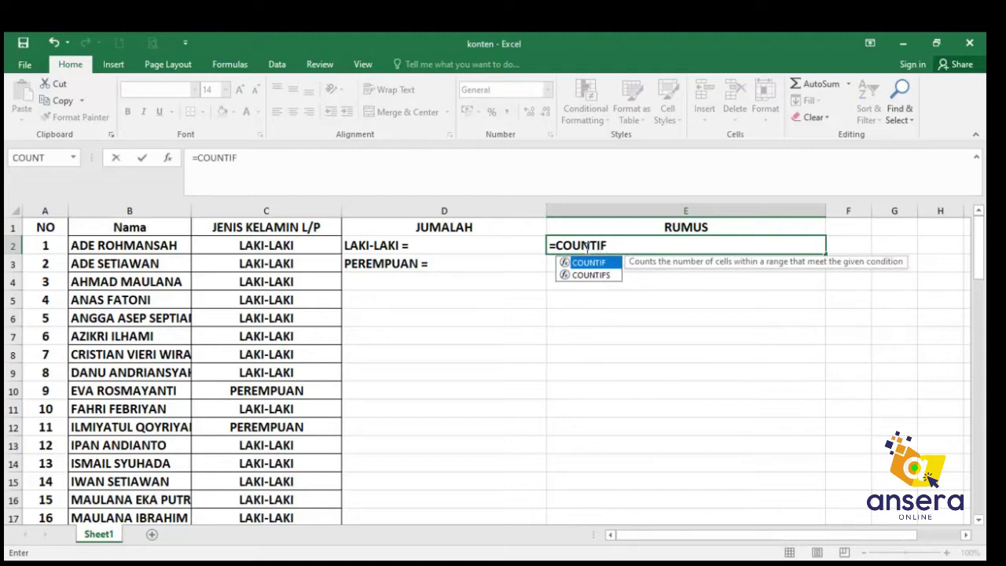
text(()
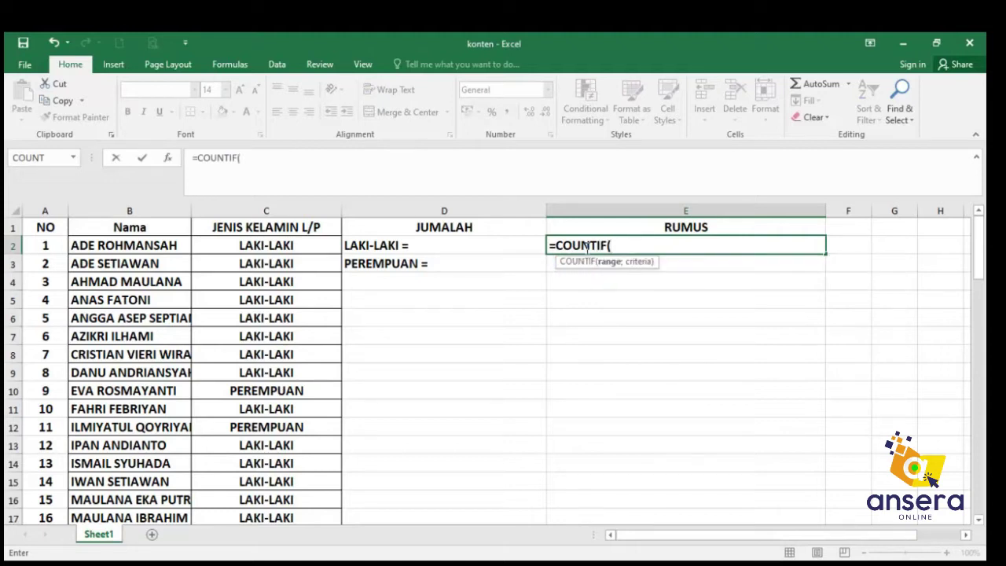
click(285, 245)
drag(285, 245, 285, 245)
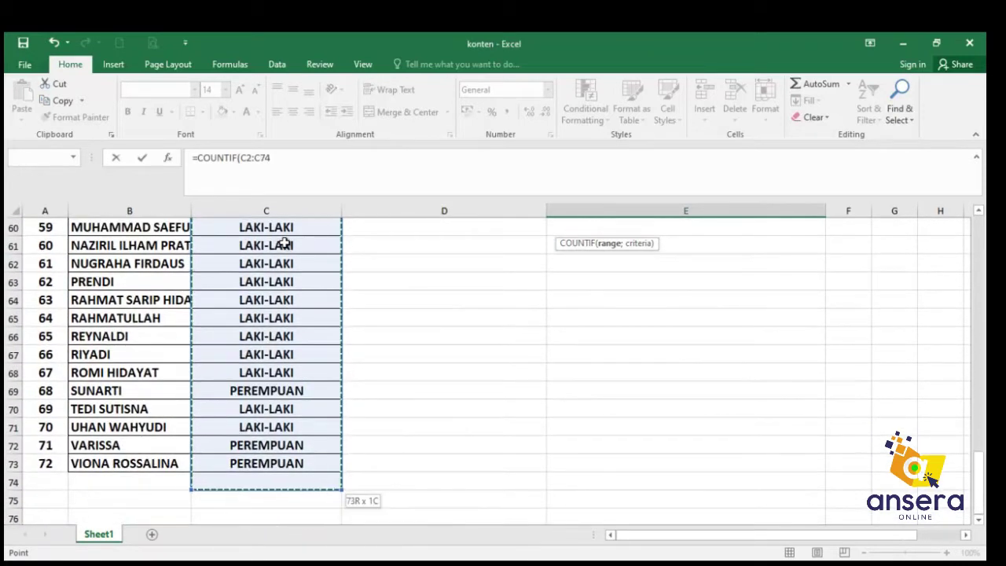
key(shift+Up)
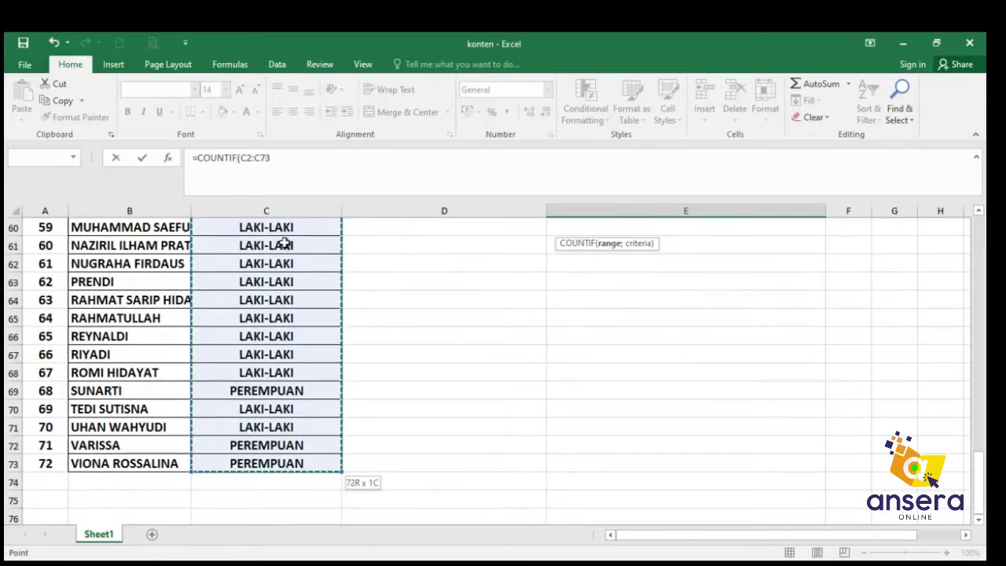
scroll(554, 371, up, 7)
scroll(554, 371, up, 6)
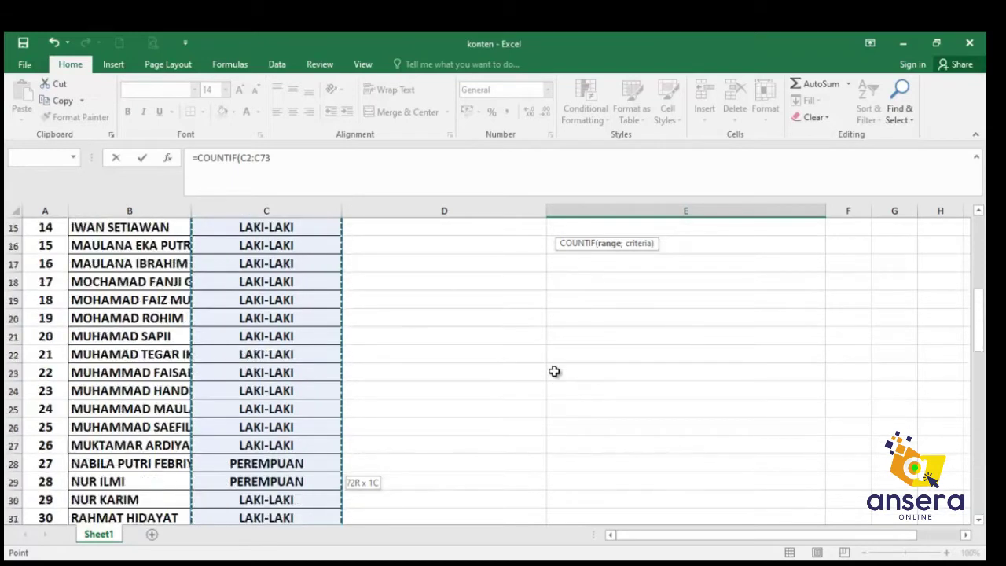
scroll(554, 371, up, 6)
scroll(554, 371, up, 1)
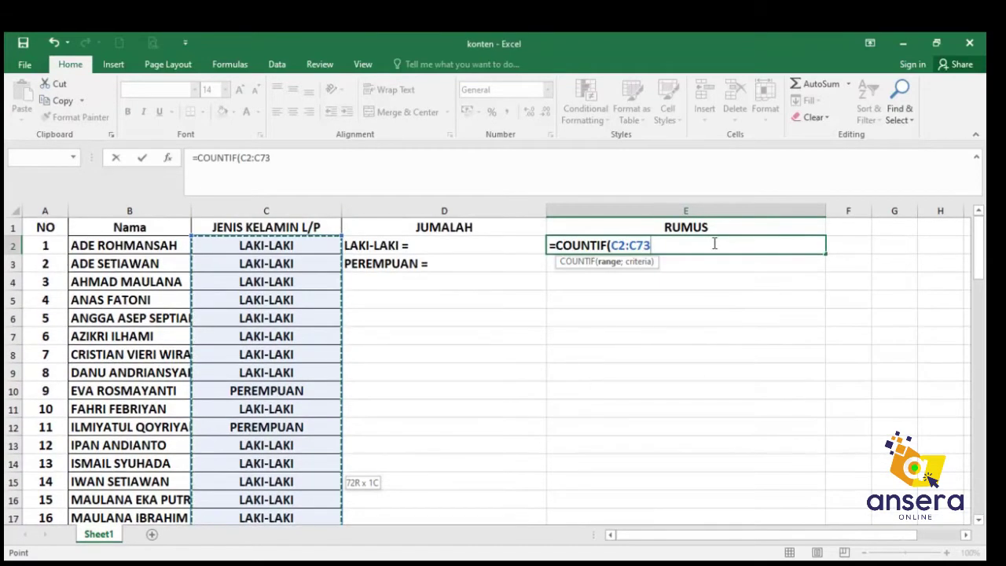
text(;)
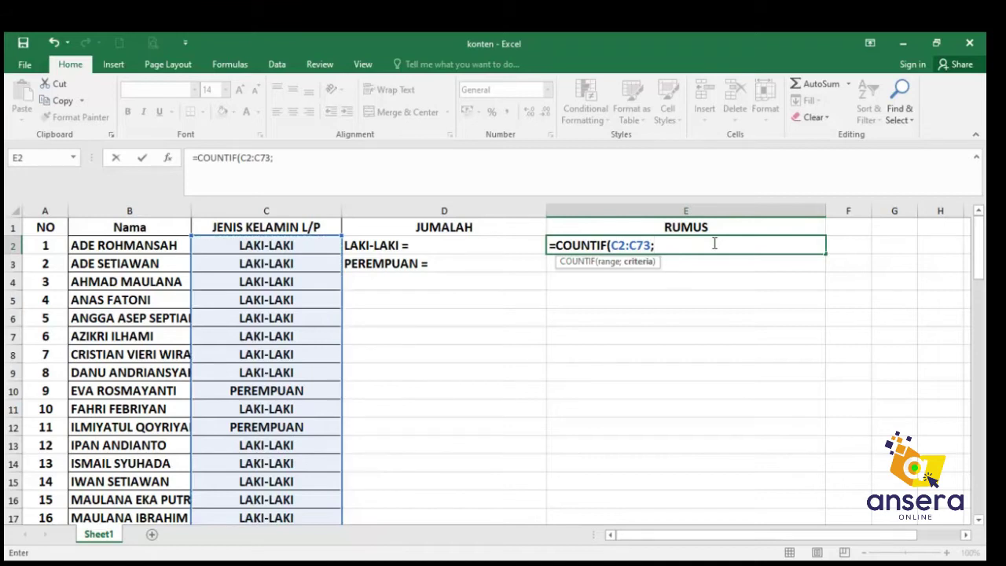
text("LAKI-L)
text(AKI)
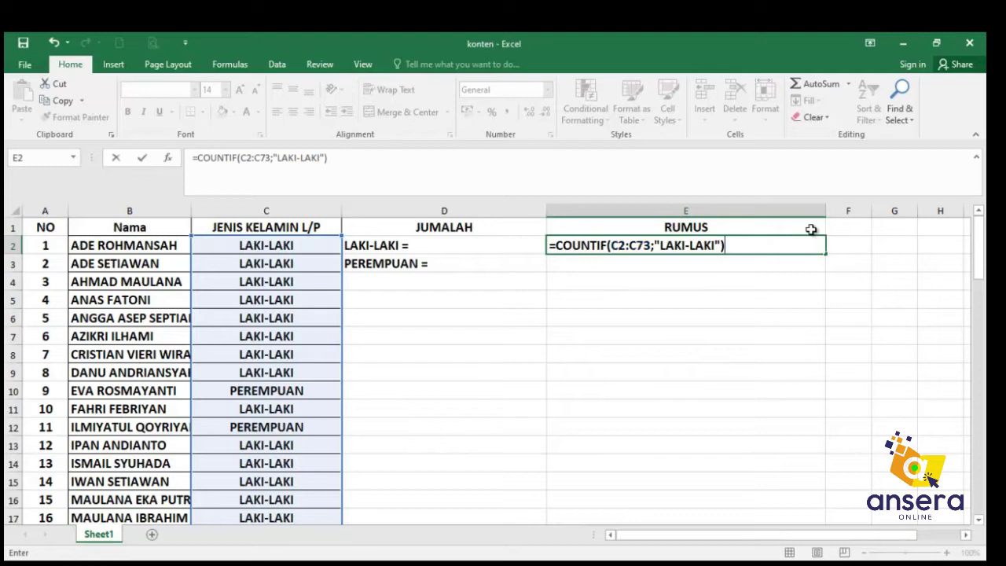
key(Return)
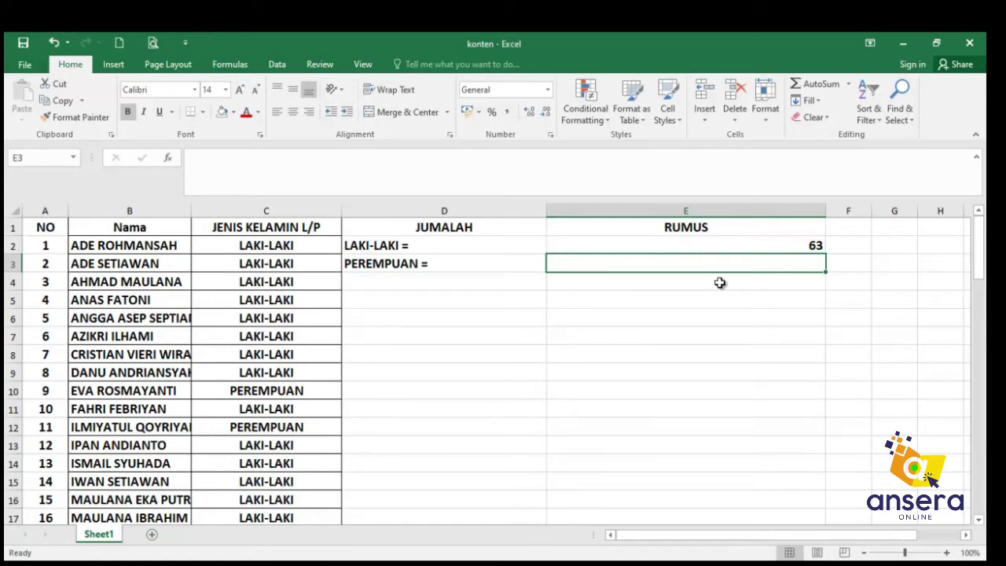
Step: Enter =COUNTIF(C2:C73;"PEREMPUAN") in E3 to get 9, then select both counts in E2:E3
text(=COUN)
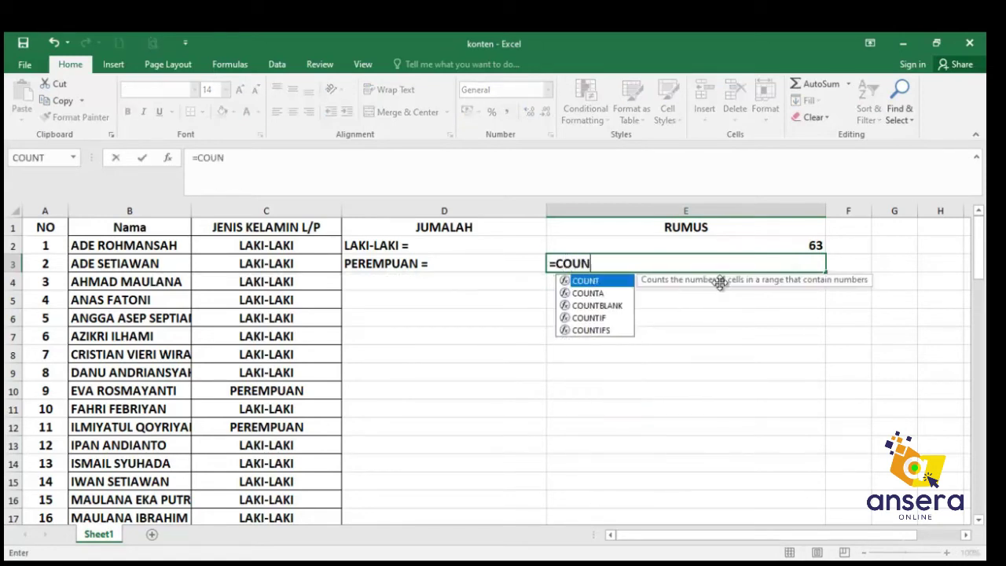
text(Y)
key(BackSpace)
text(IF)
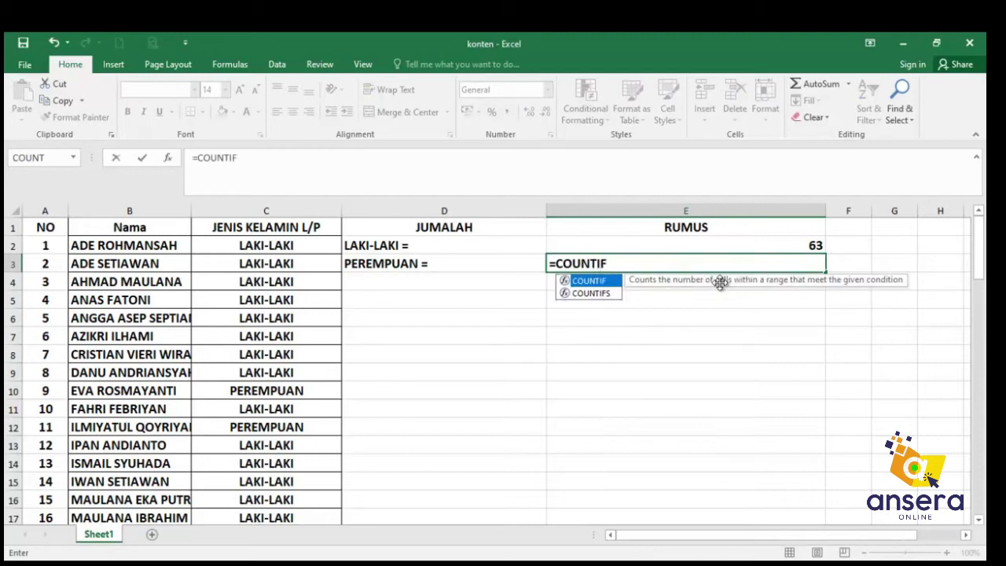
text(()
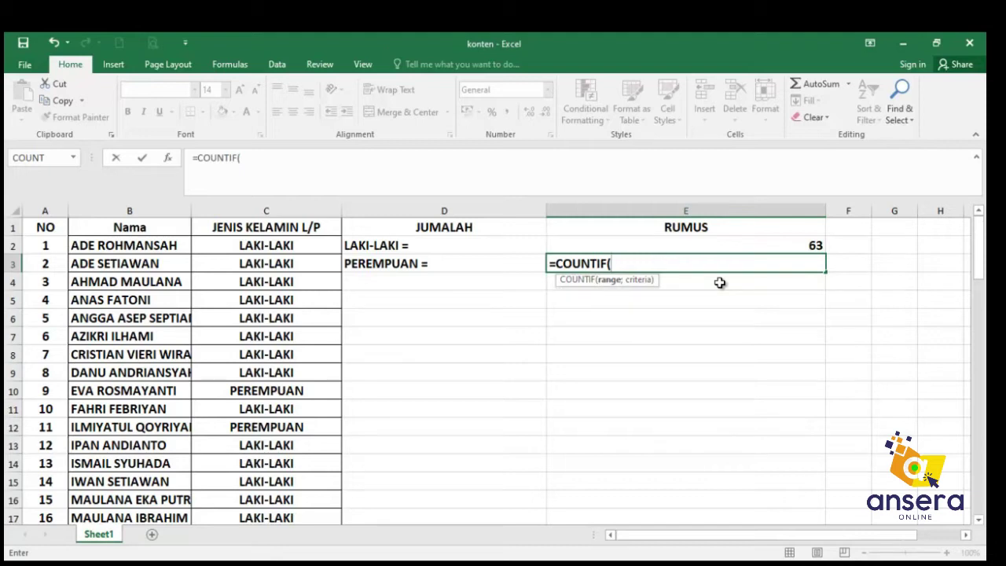
click(251, 246)
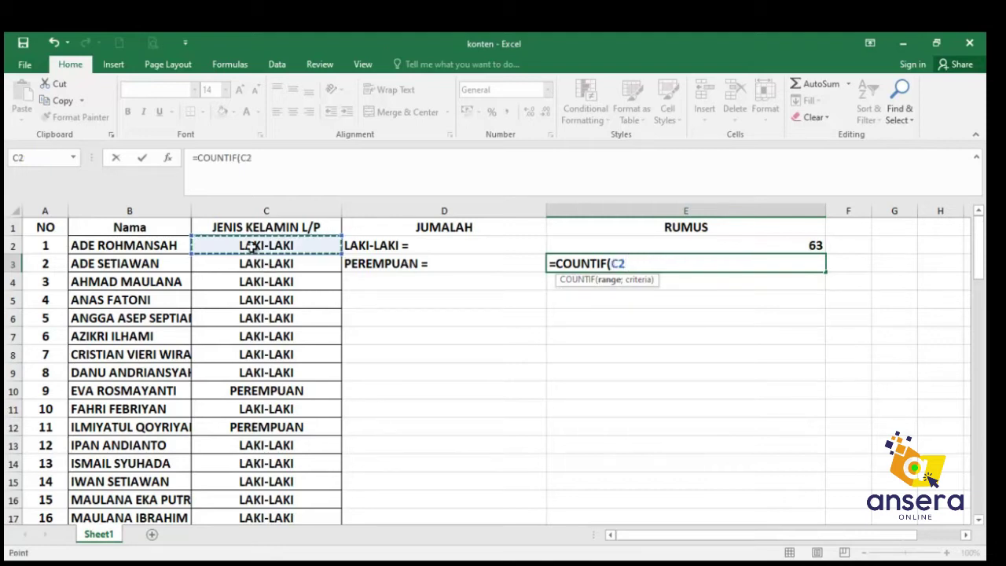
key(shift+Down)
key(shift+Down)
key(shift+Down)
key(shift+Down)
key(shift+Down)
key(shift+Down)
key(shift+Down)
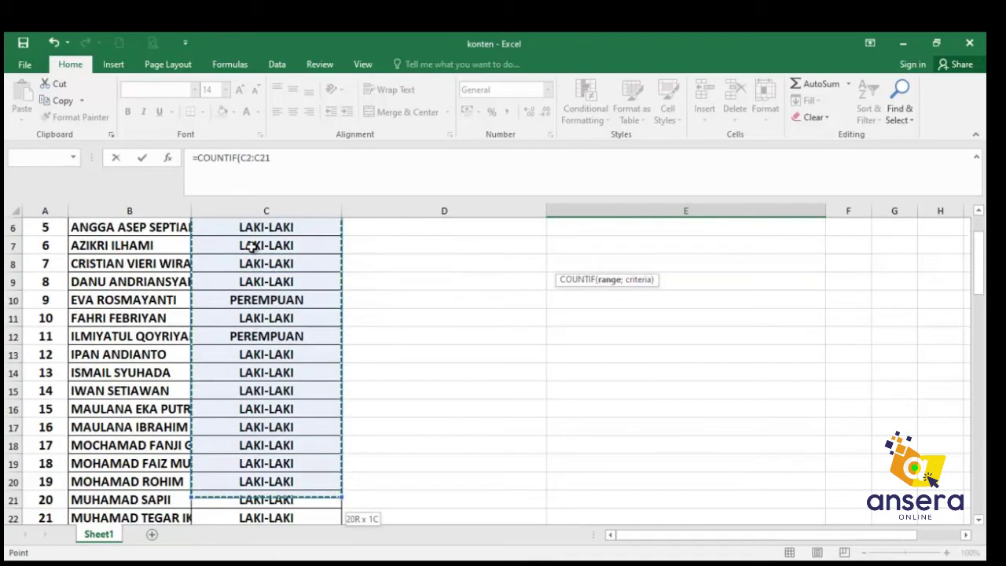
key(shift+Down)
key(shift+Down)
key(shift+Down)
key(shift+Down)
key(shift+Down)
key(shift+Down)
key(shift+Down)
key(shift+Down)
key(shift+Down)
key(shift+Down)
key(shift+Down)
key(shift+Down)
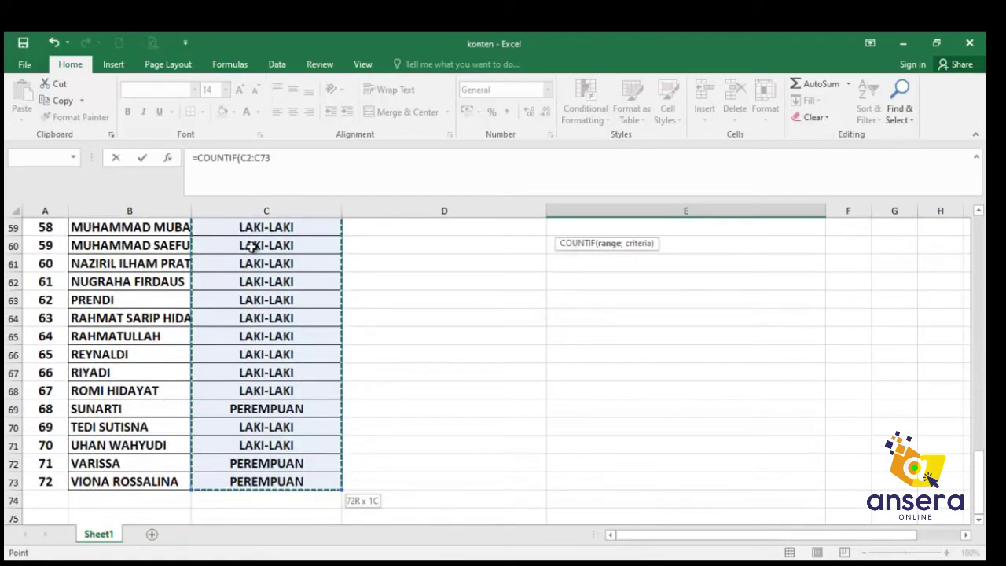
scroll(667, 415, up, 7)
scroll(667, 416, up, 12)
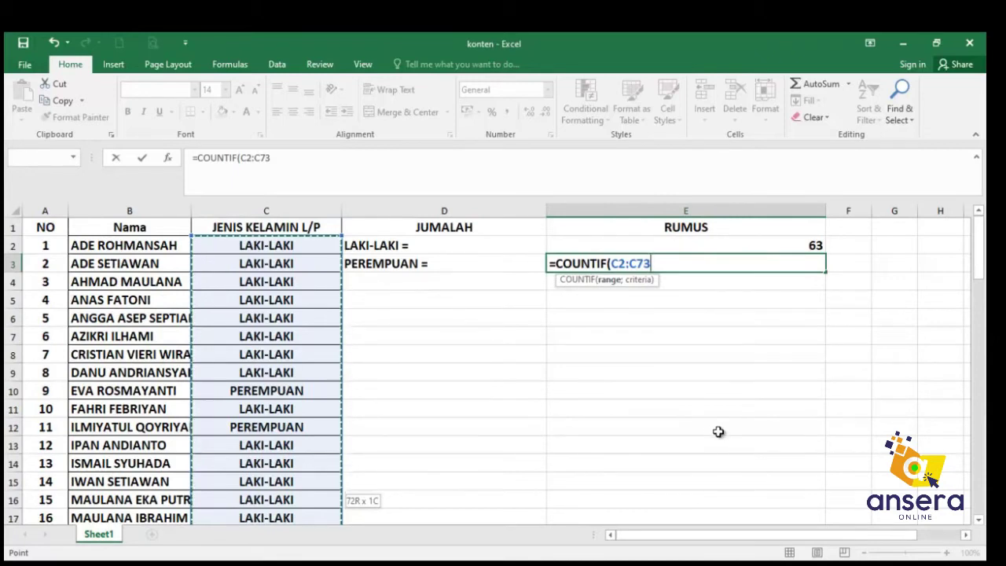
text(;")
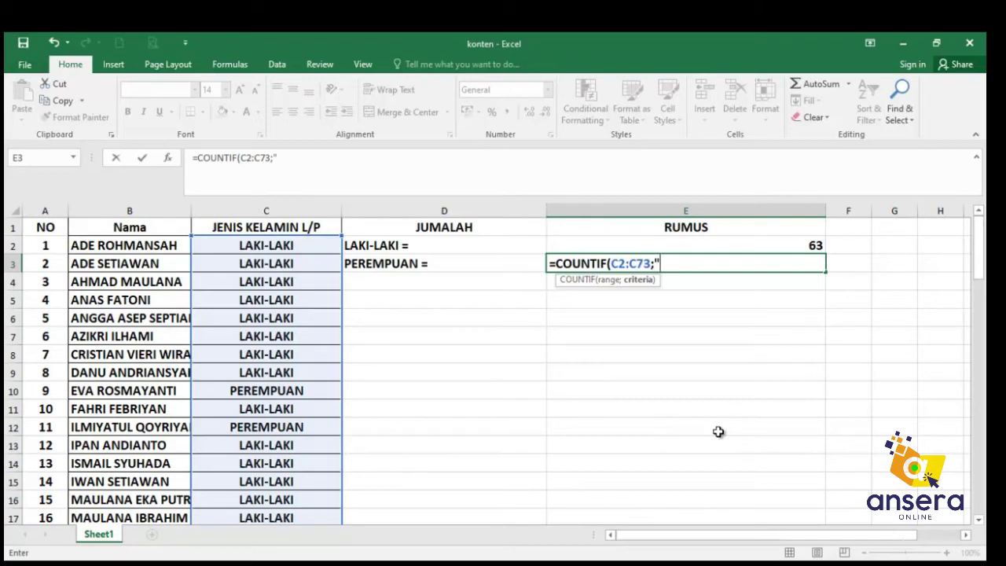
text(PER)
text(EMPUAN)
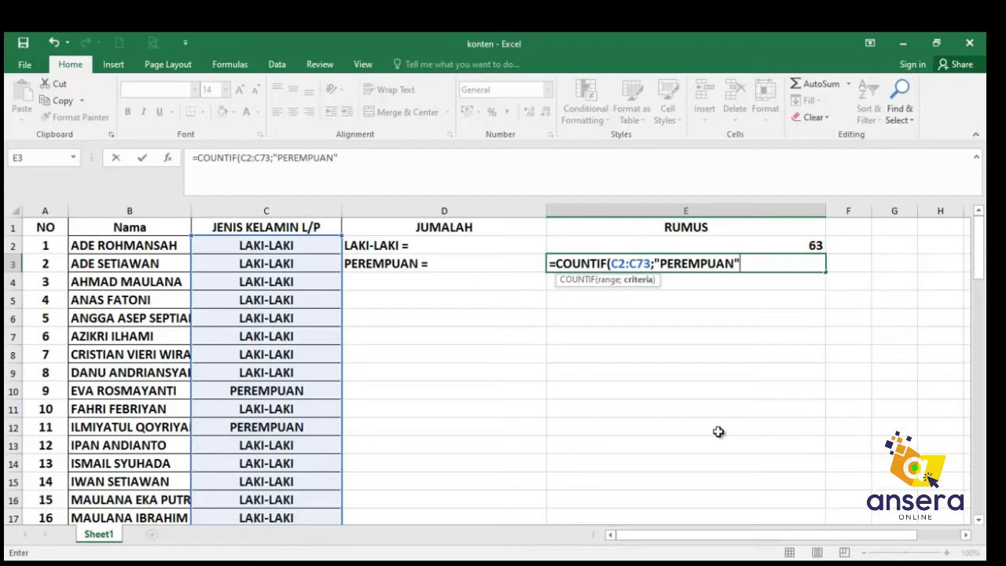
text())
key(Return)
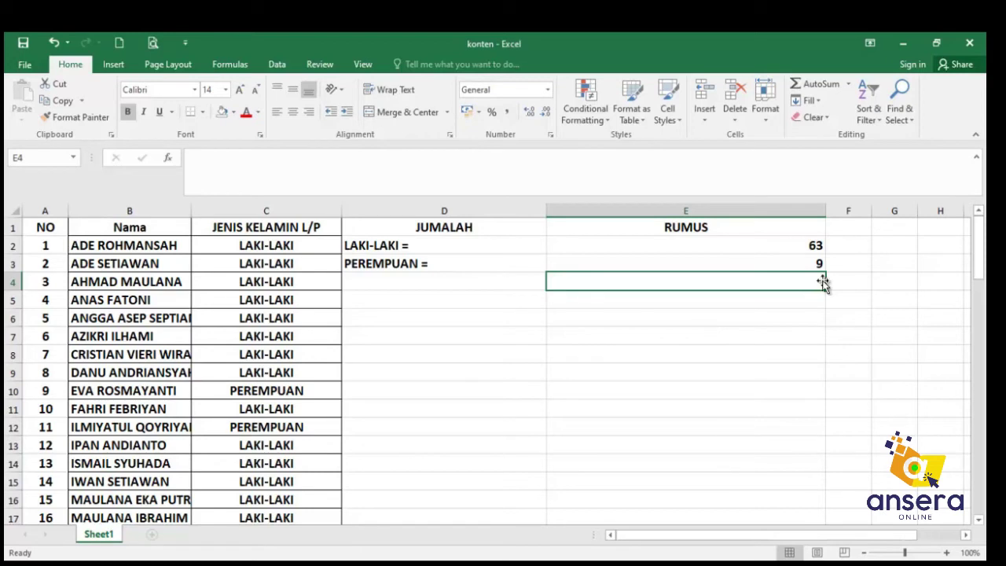
drag(770, 243, 773, 260)
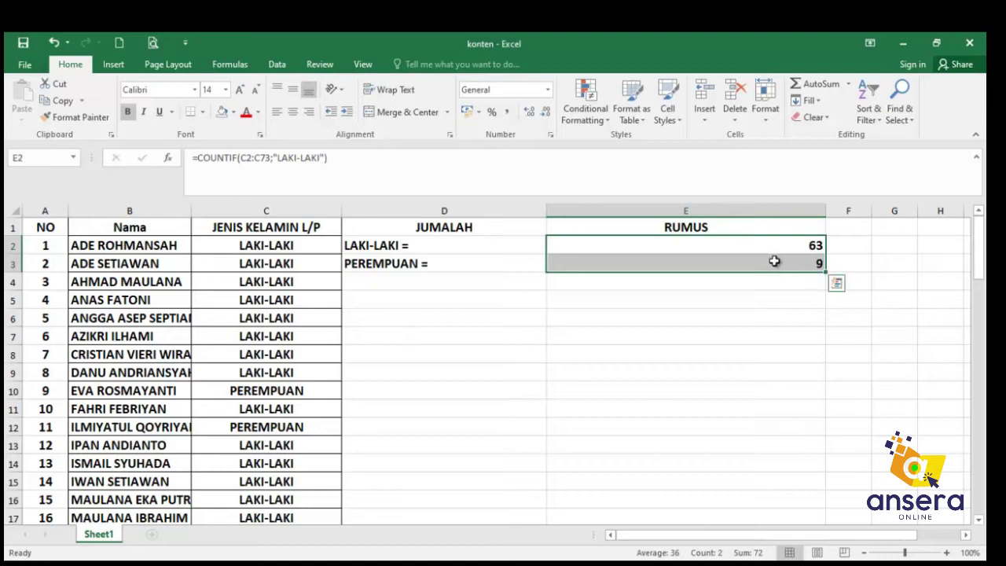
Step: AutoSum E2:E3 into E4 (72) and label D4 'JUMLAH TOTAL'
click(809, 84)
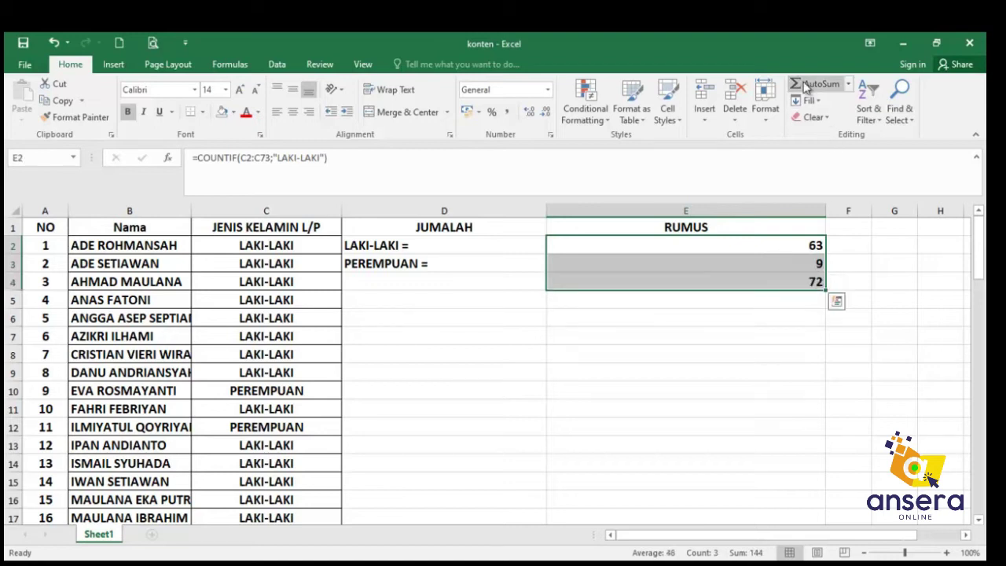
click(806, 353)
click(788, 280)
click(430, 285)
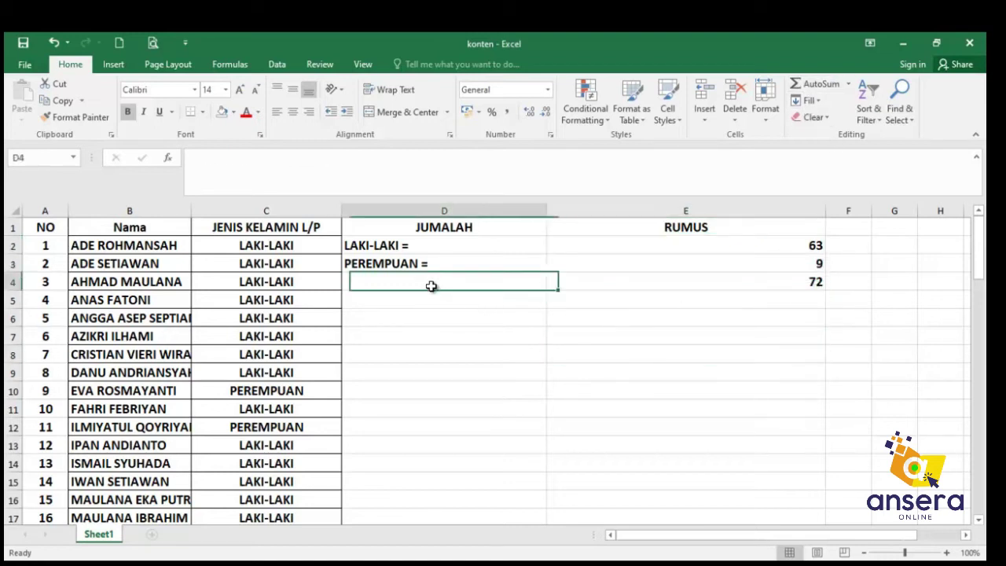
text(JUMLAH TOTAL)
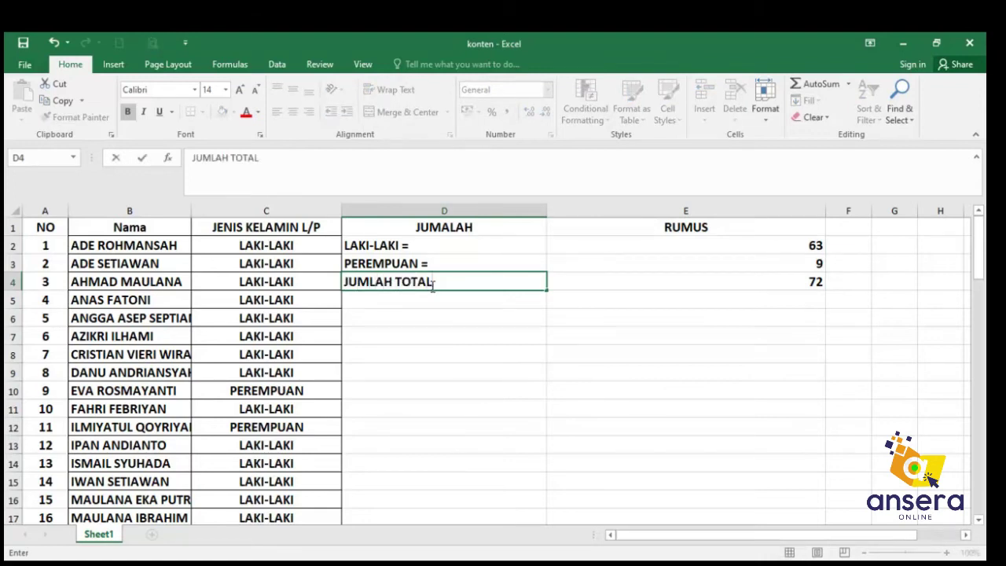
click(435, 354)
Step: Confirm the list ends at entry 72 and review the E4 sum and E2 count
scroll(388, 377, down, 7)
scroll(139, 410, down, 8)
scroll(101, 453, down, 11)
scroll(100, 454, up, 4)
click(32, 337)
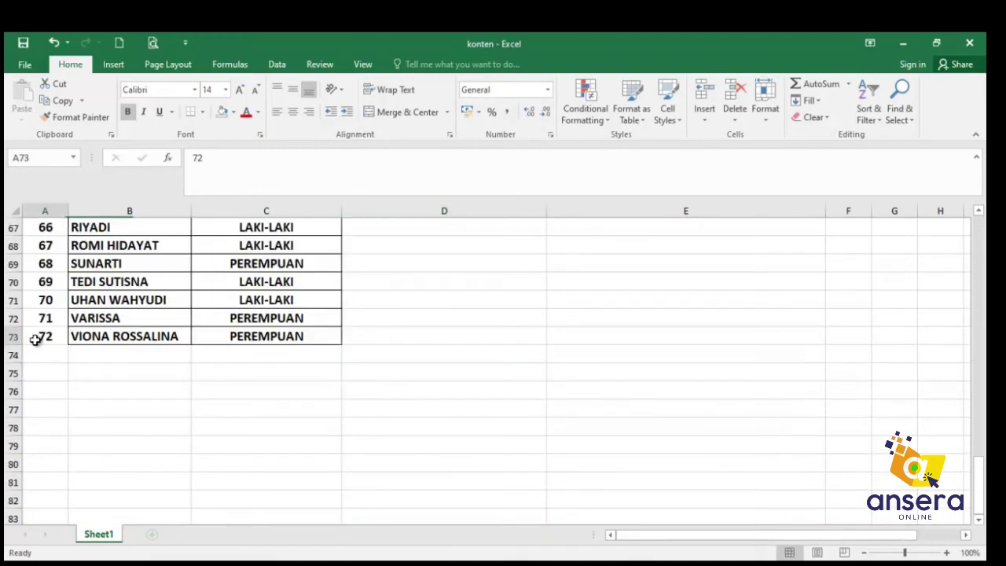
scroll(598, 336, up, 13)
scroll(598, 336, up, 9)
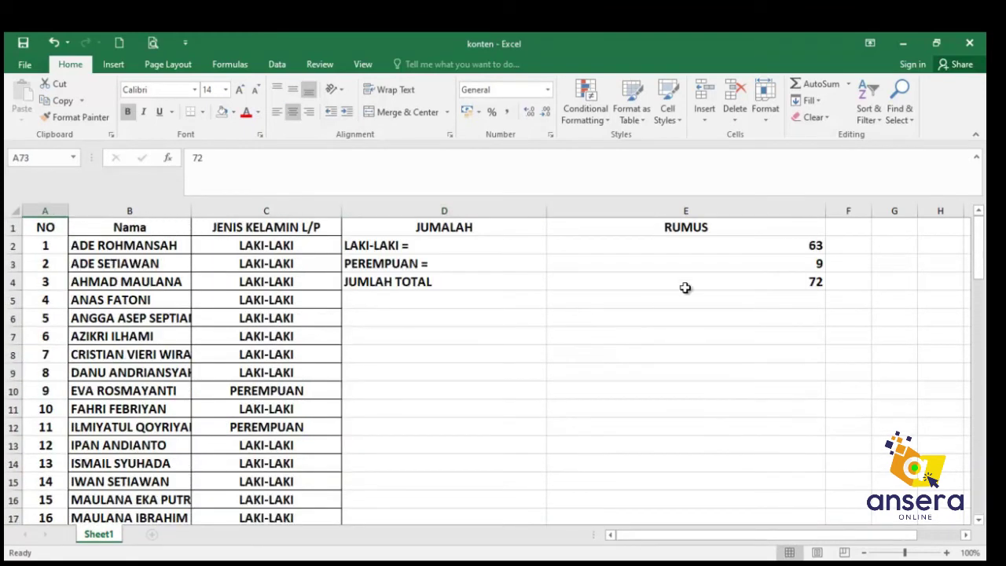
click(746, 280)
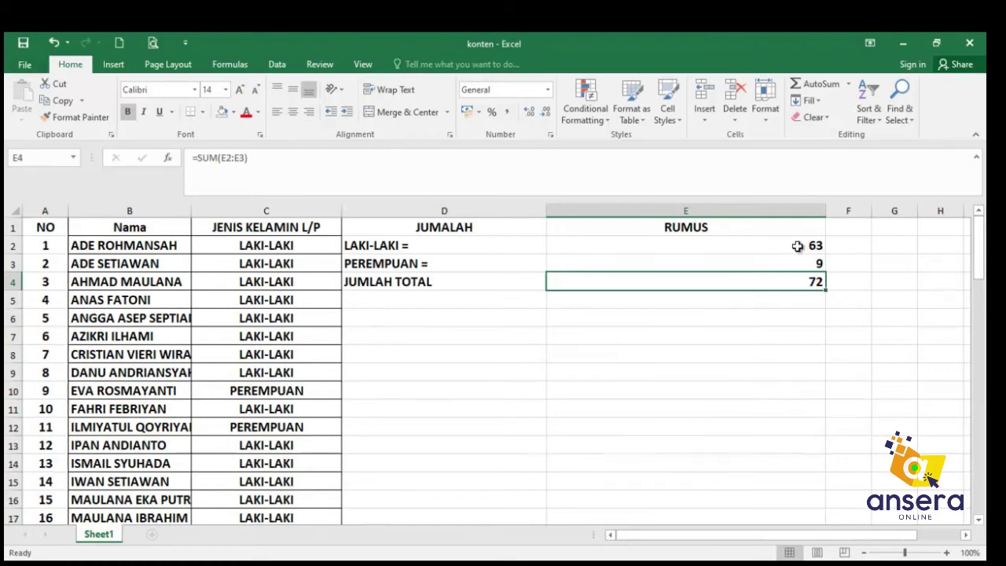
drag(790, 244, 795, 256)
click(759, 249)
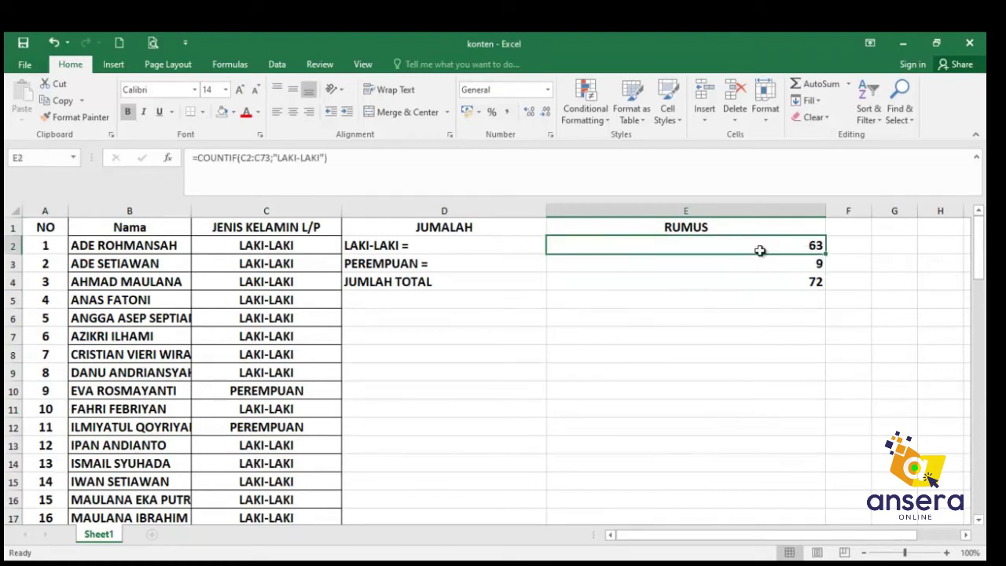
click(356, 159)
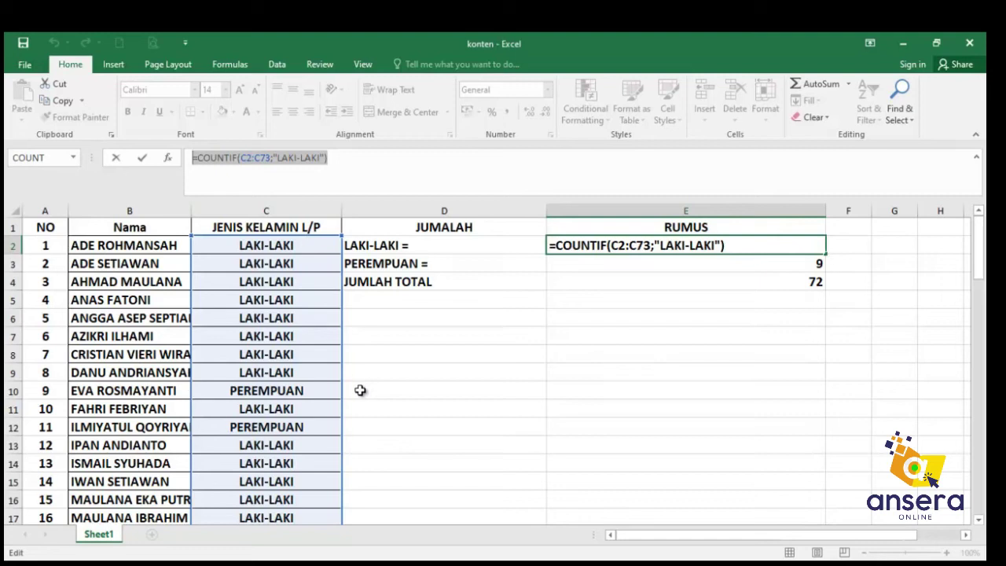
text(=)
click(417, 393)
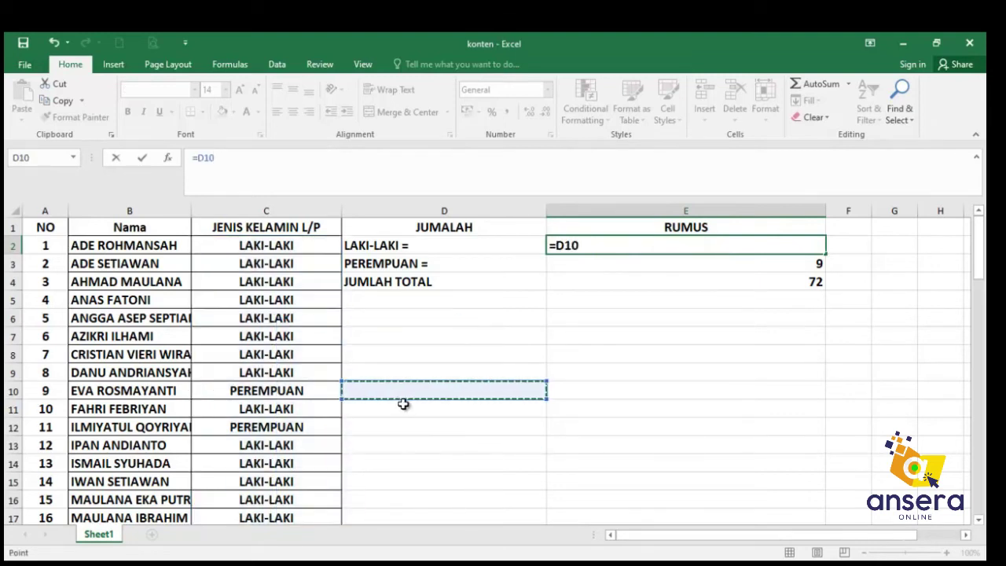
click(605, 245)
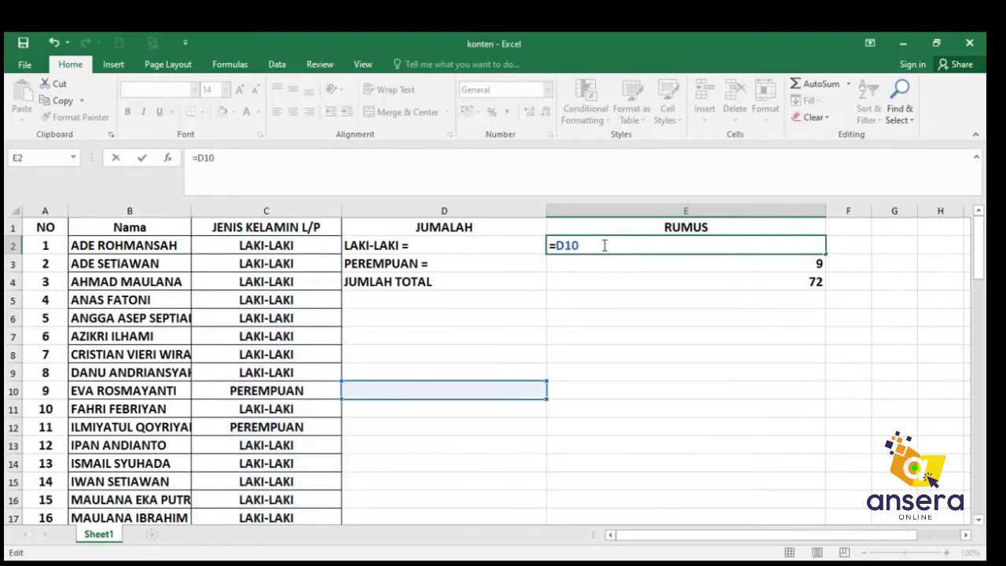
key(ctrl+z)
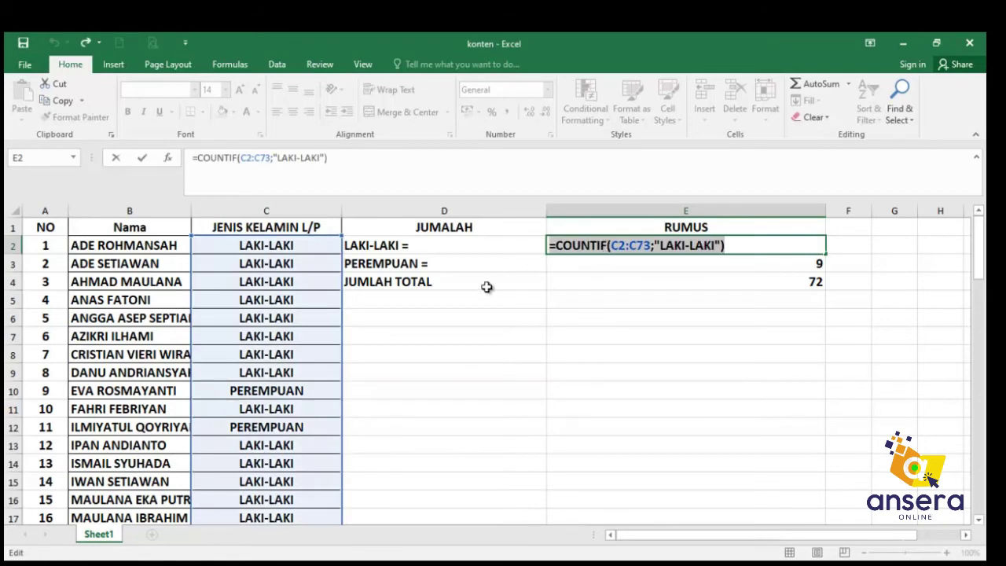
drag(978, 267, 978, 481)
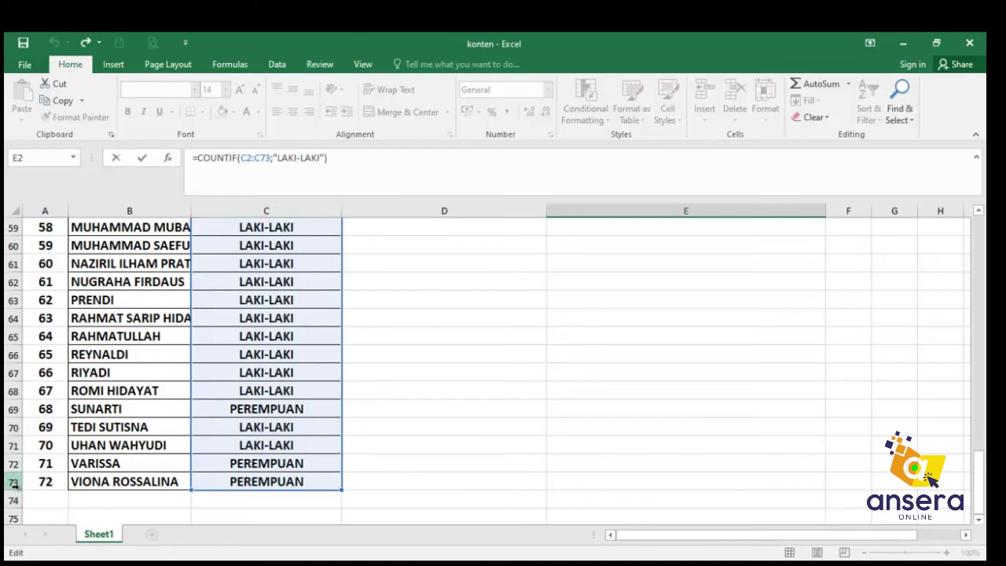
drag(979, 492, 980, 249)
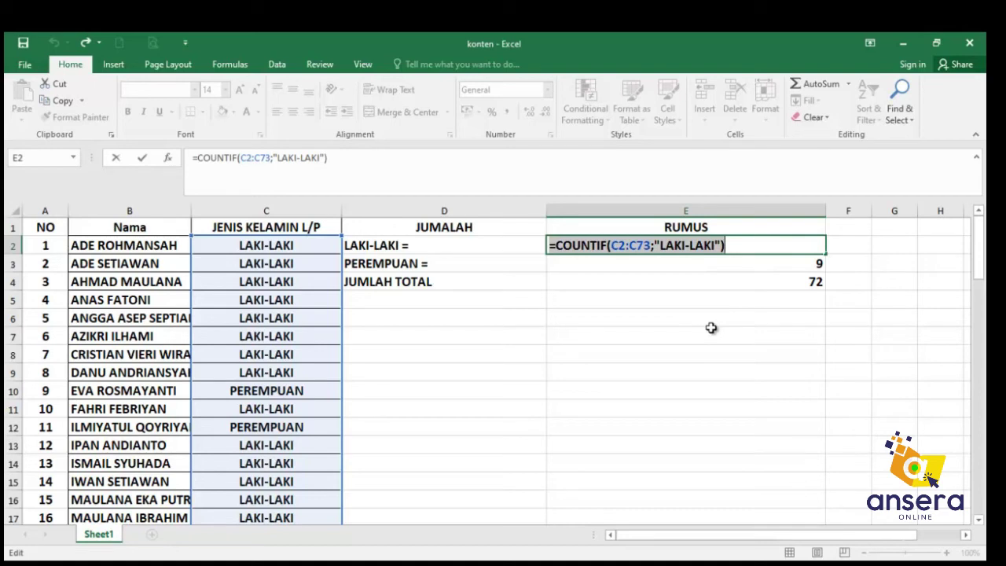
key(Return)
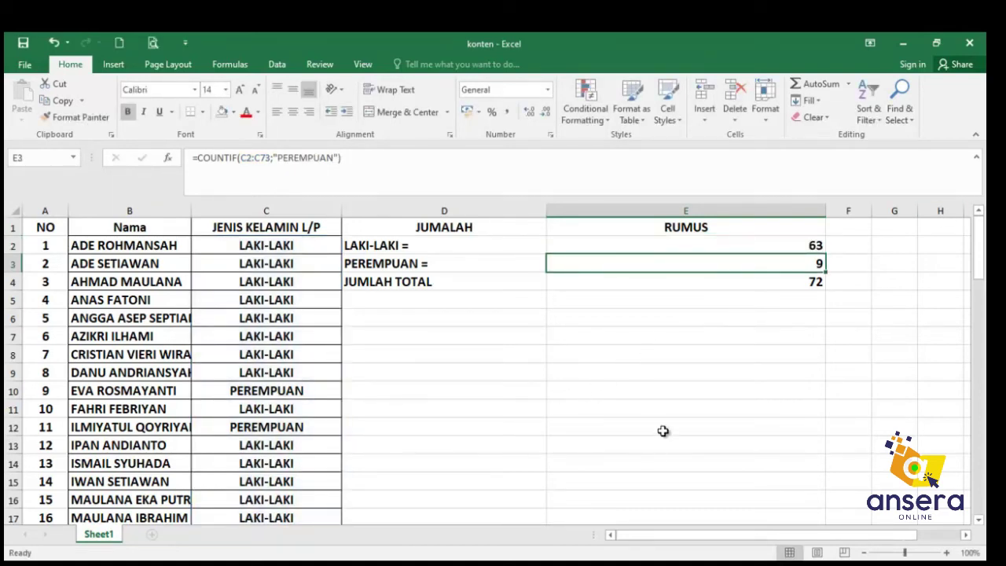
Step: Select the whole =COUNTIF(C2:C73;"LAKI-LAKI") formula of E2 in the formula bar
click(608, 244)
click(360, 157)
drag(360, 157, 193, 157)
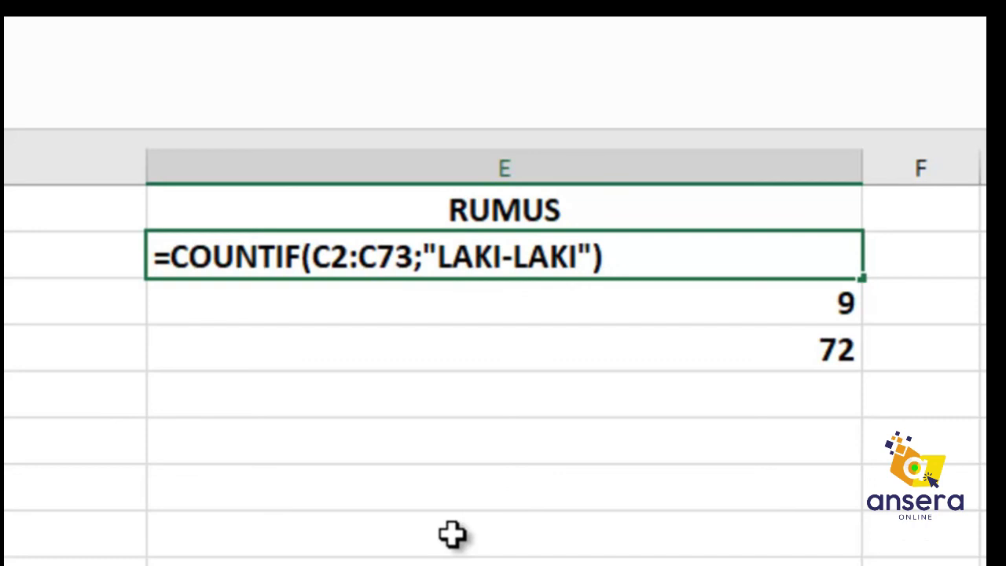
Step: Confirm the E2 formula unchanged so it shows 63 again, moving below the total
key(Return)
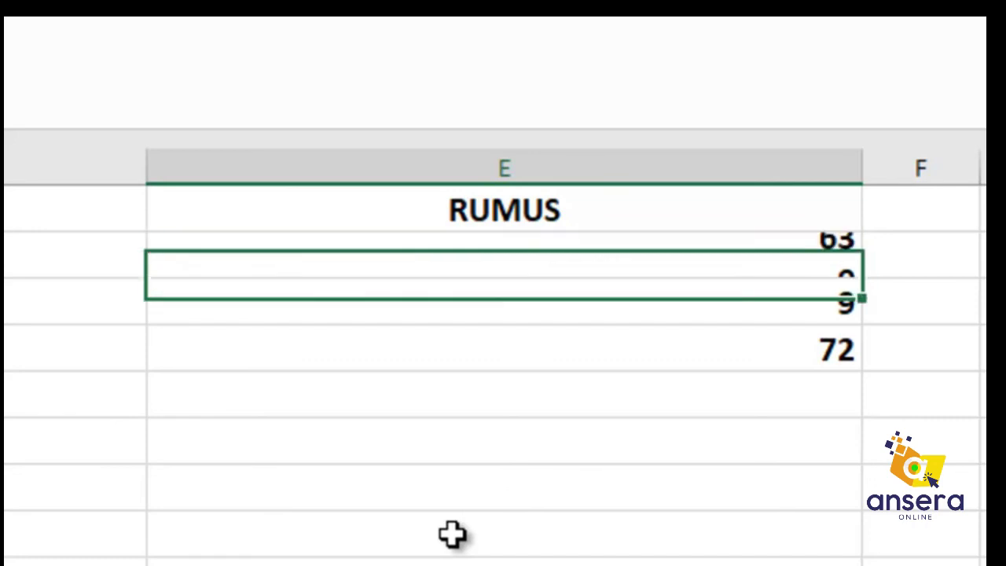
key(Down)
key(Down)
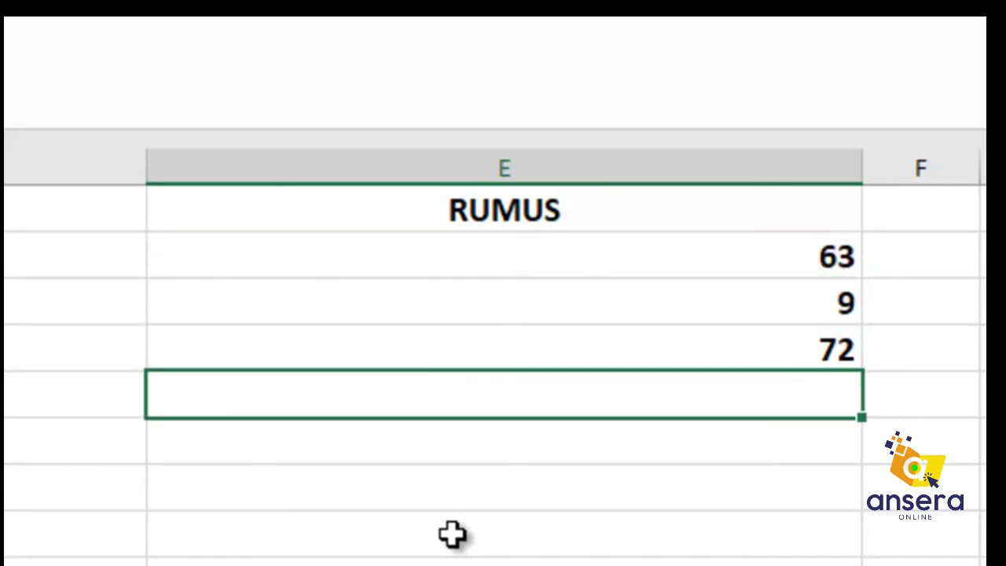